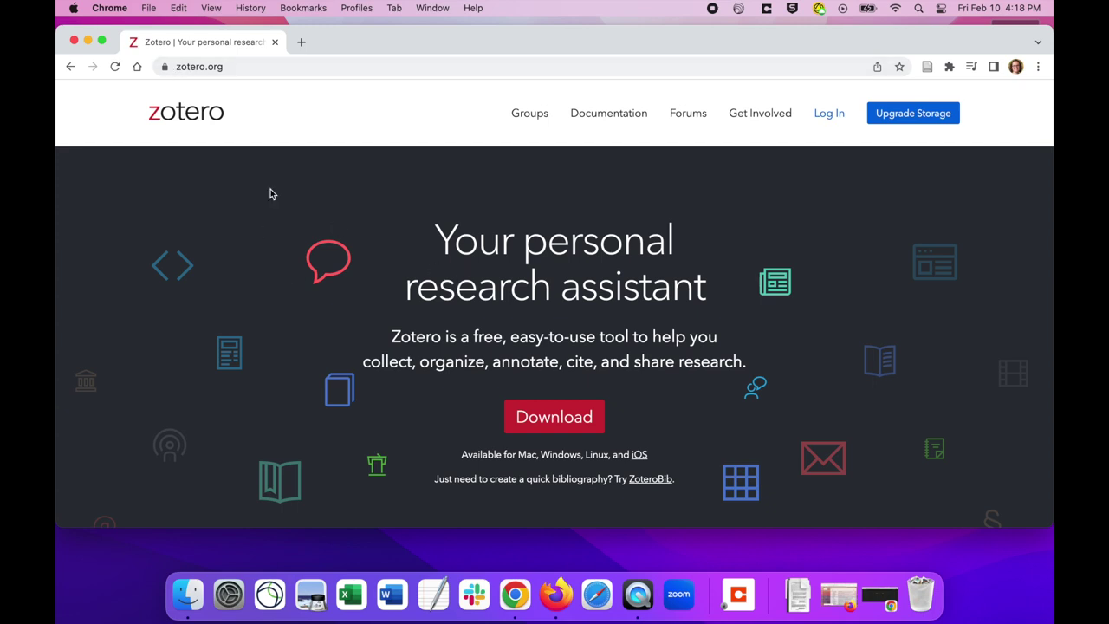
Step: Download the Zotero 6 for Mac installer (Zotero-6.0.21.dmg) from zotero.org's downloads page
{"action": "left_click", "coordinate": [170, 75]}
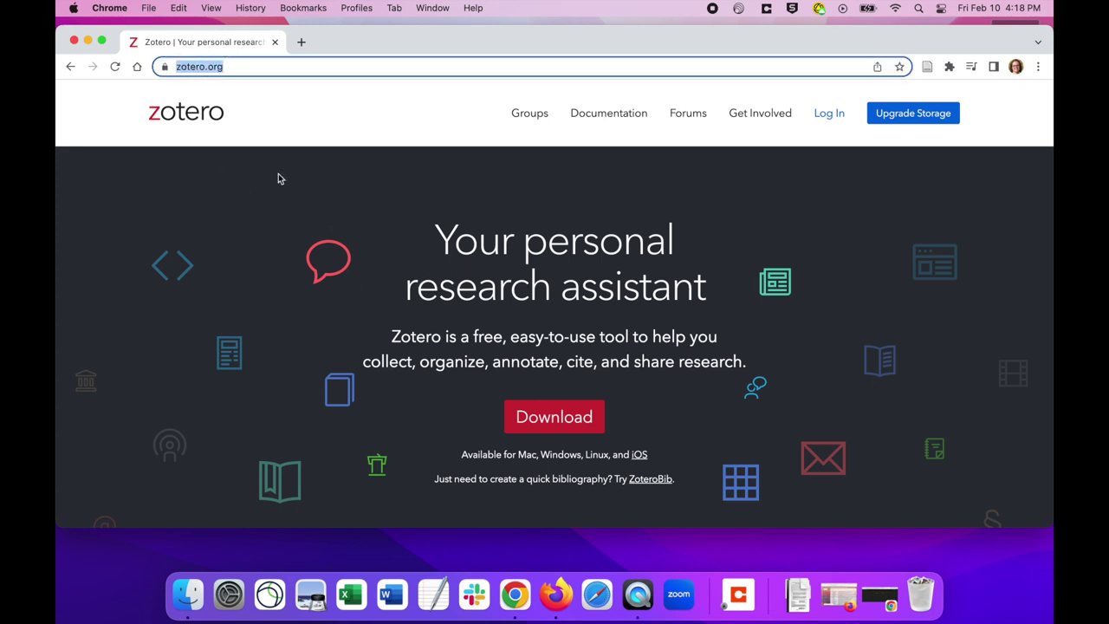
{"action": "left_click", "coordinate": [349, 138]}
{"action": "left_click", "coordinate": [559, 422]}
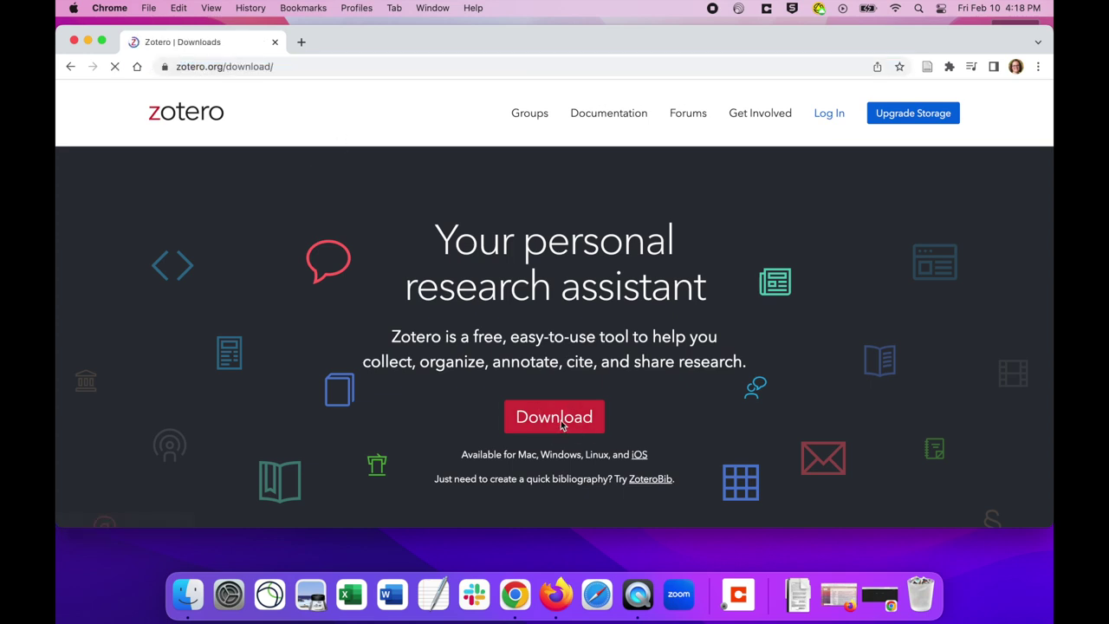
{"action": "left_click", "coordinate": [412, 462]}
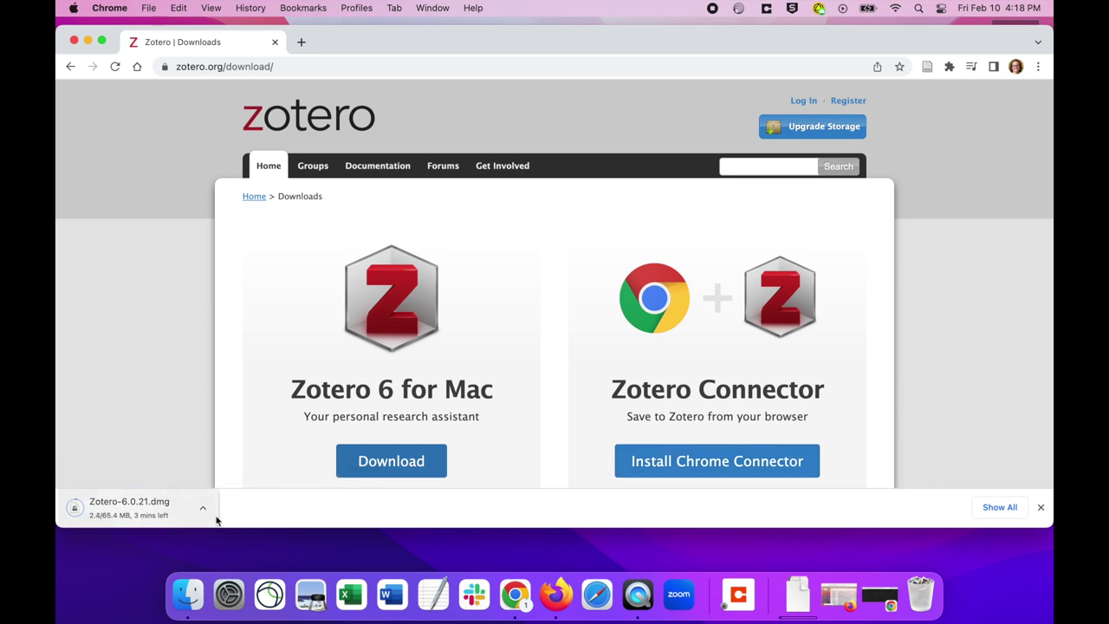
{"action": "scroll", "coordinate": [382, 373], "scroll_direction": "down", "scroll_amount": 2}
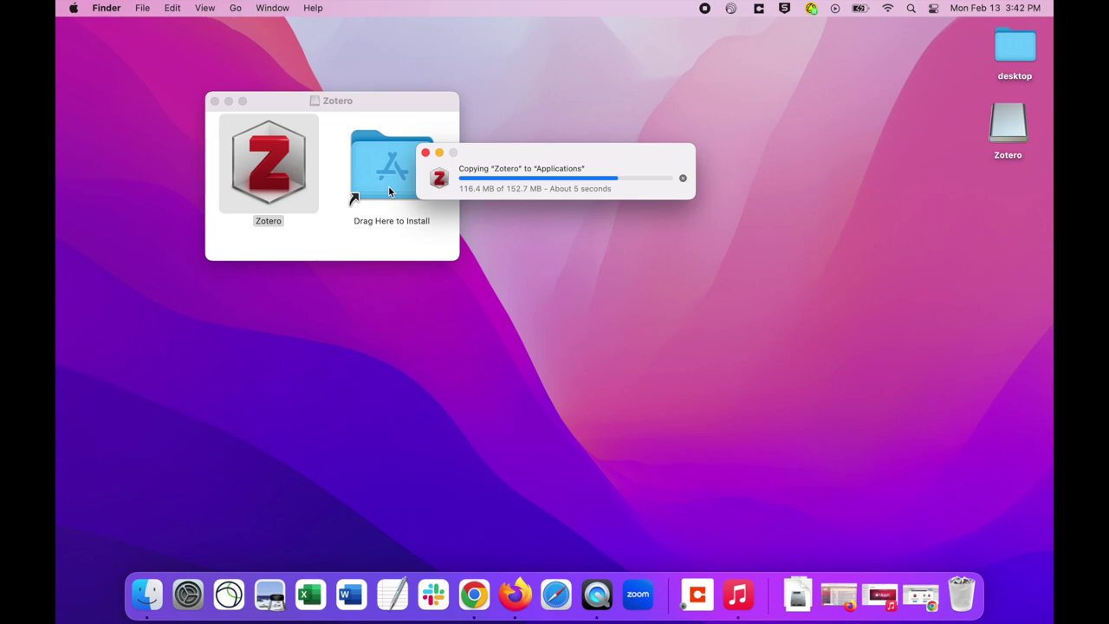
Step: Confirm the Zotero application is listed in the Finder Applications folder
{"action": "left_click", "coordinate": [147, 595]}
{"action": "scroll", "coordinate": [343, 277], "scroll_direction": "down", "scroll_amount": 10}
{"action": "left_click", "coordinate": [362, 368]}
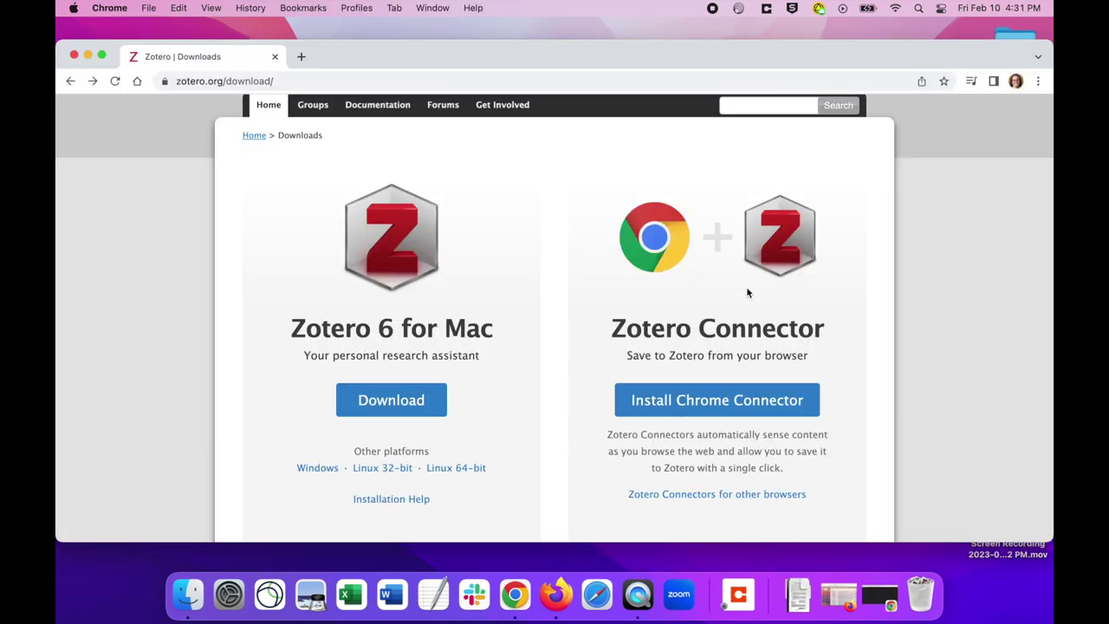
{"action": "left_click", "coordinate": [71, 80]}
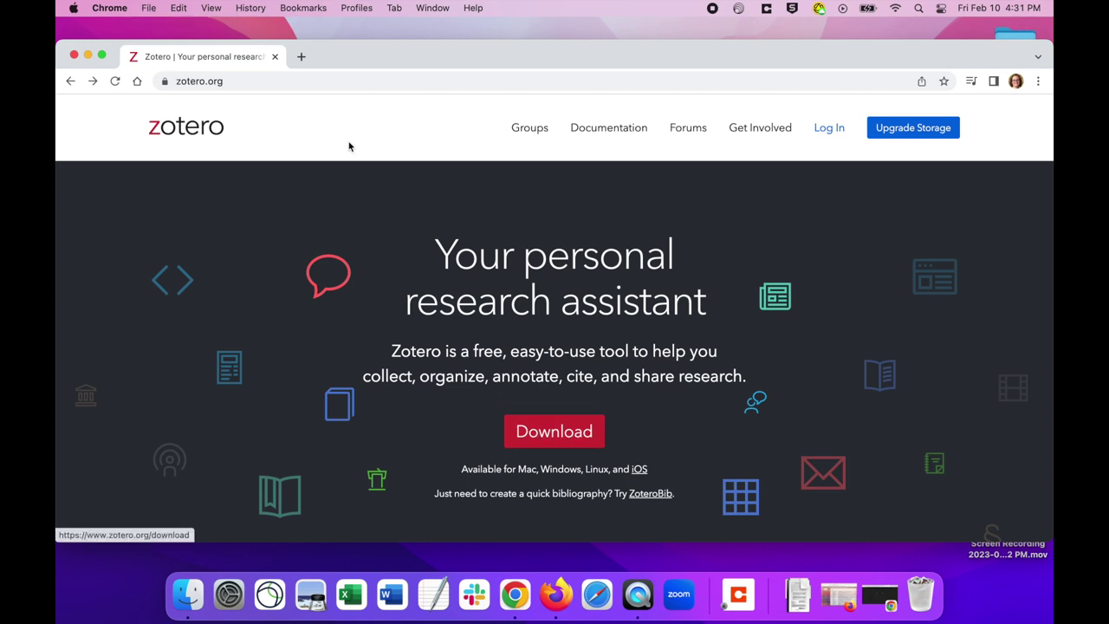
{"action": "left_click", "coordinate": [575, 431]}
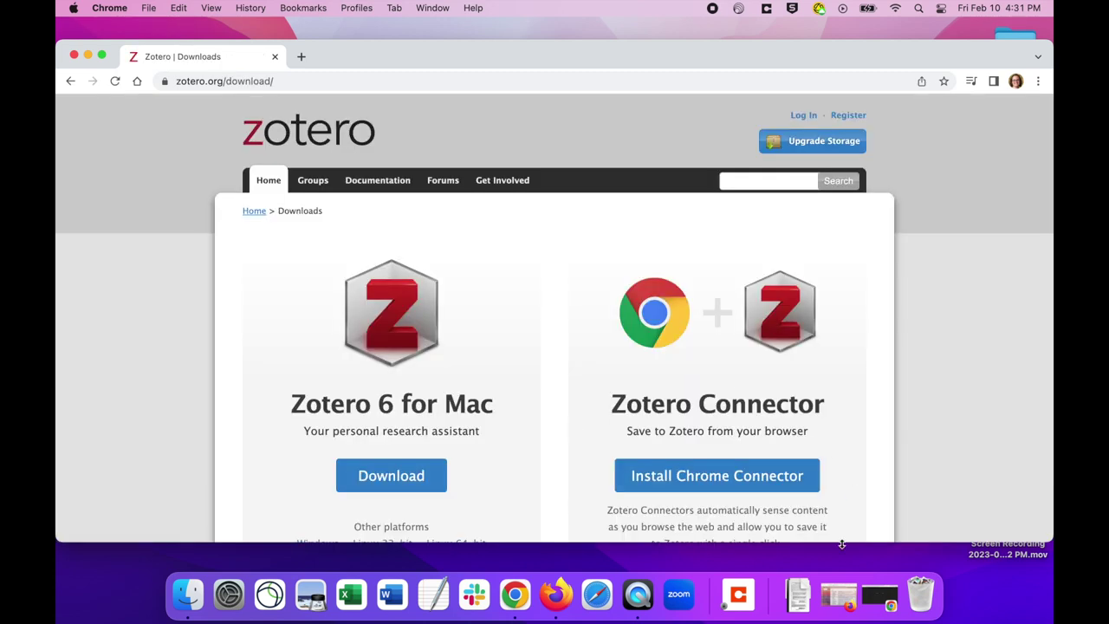
Step: Add the Zotero Connector extension to Chrome from the Chrome Web Store
{"action": "left_click", "coordinate": [711, 476]}
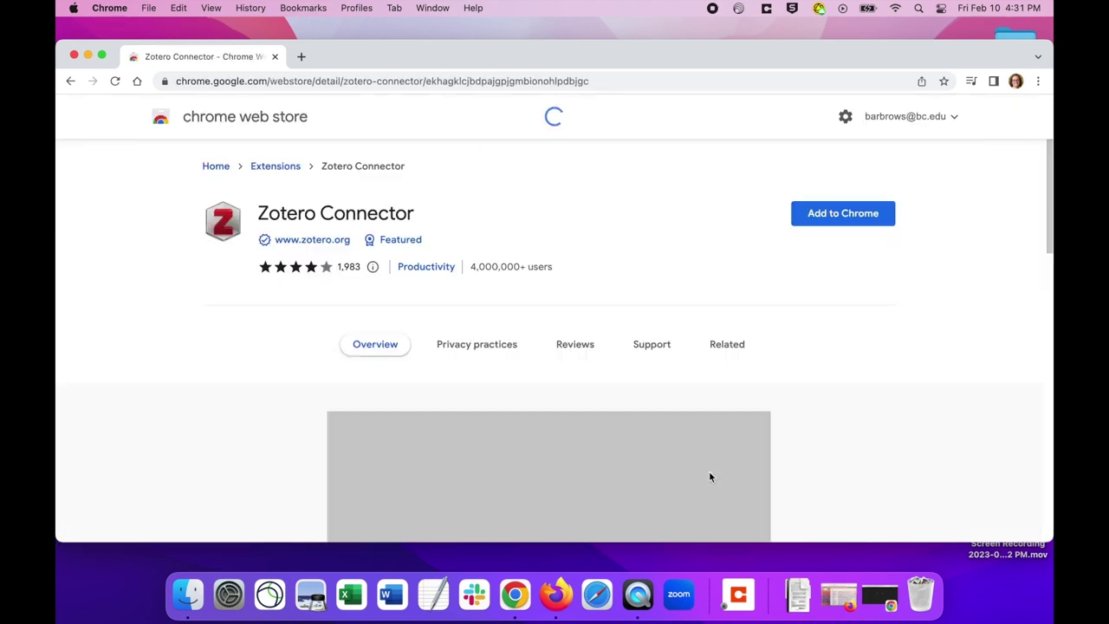
{"action": "left_click", "coordinate": [853, 214]}
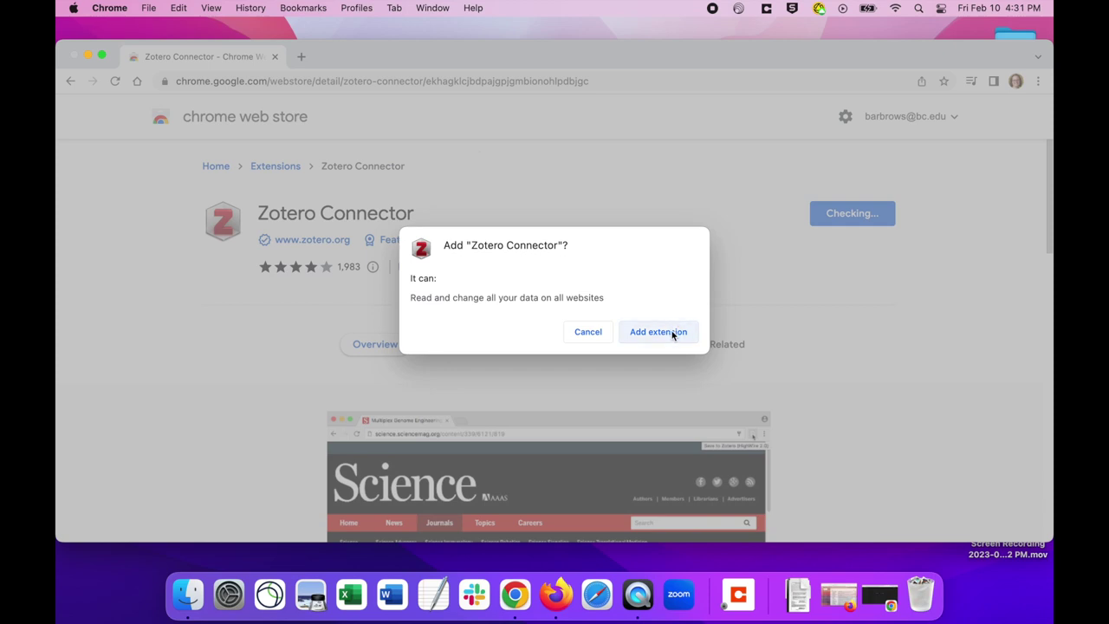
{"action": "left_click", "coordinate": [674, 334]}
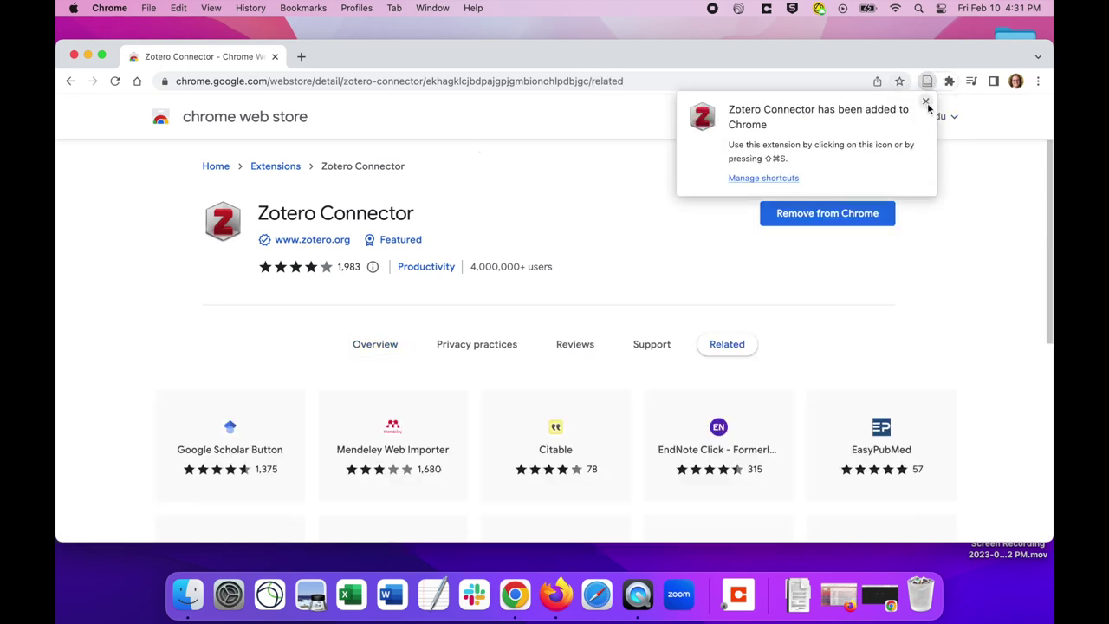
Step: Pin Zotero Connector in Chrome's Extensions menu so it stays visible
{"action": "left_click", "coordinate": [950, 82]}
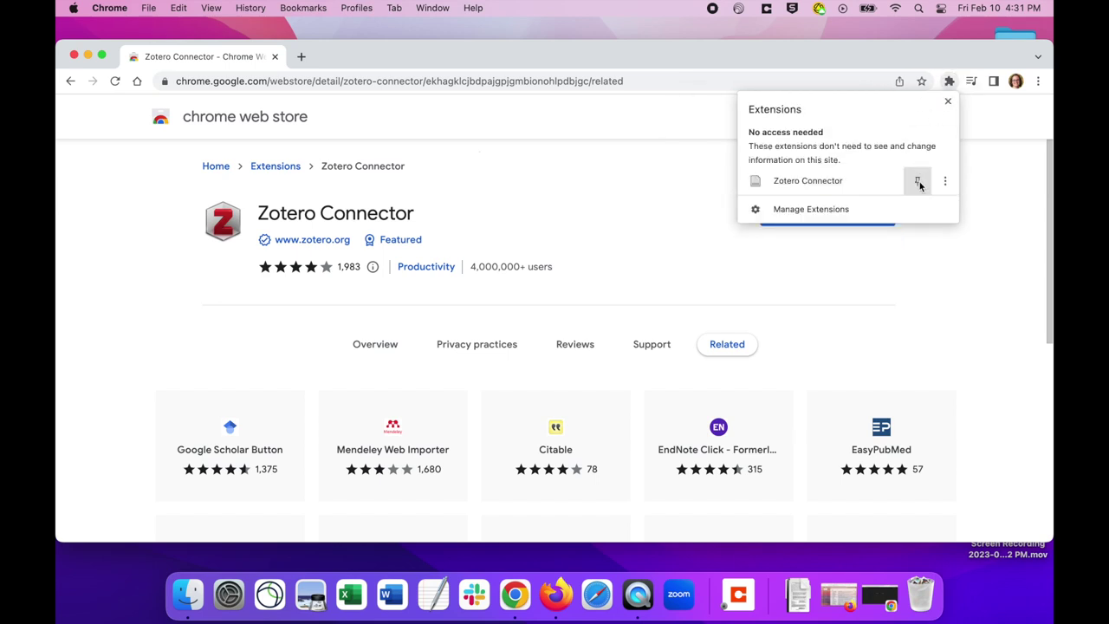
{"action": "left_click", "coordinate": [918, 181]}
{"action": "left_click", "coordinate": [948, 101]}
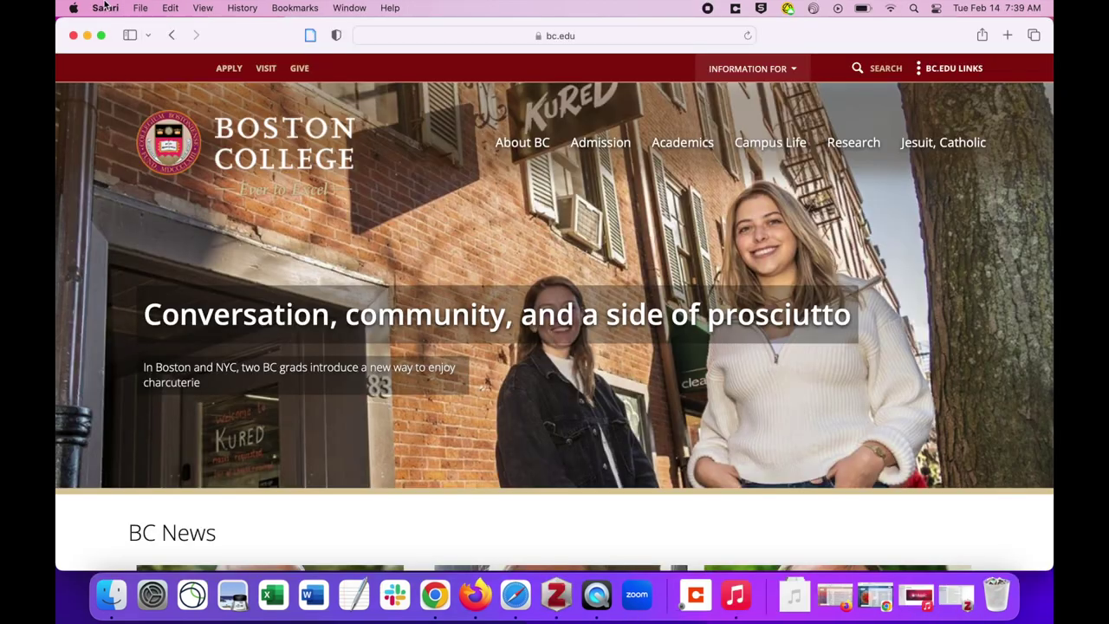
Step: Enable the Zotero Connector extension in Safari's extension preferences
{"action": "left_click", "coordinate": [105, 8]}
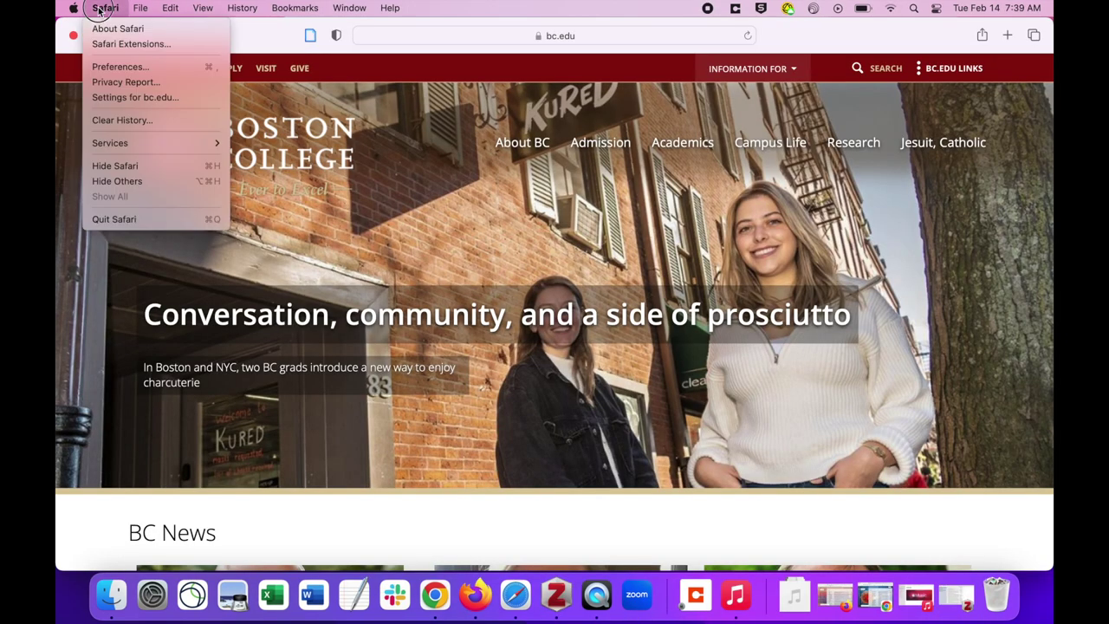
{"action": "left_click", "coordinate": [108, 67]}
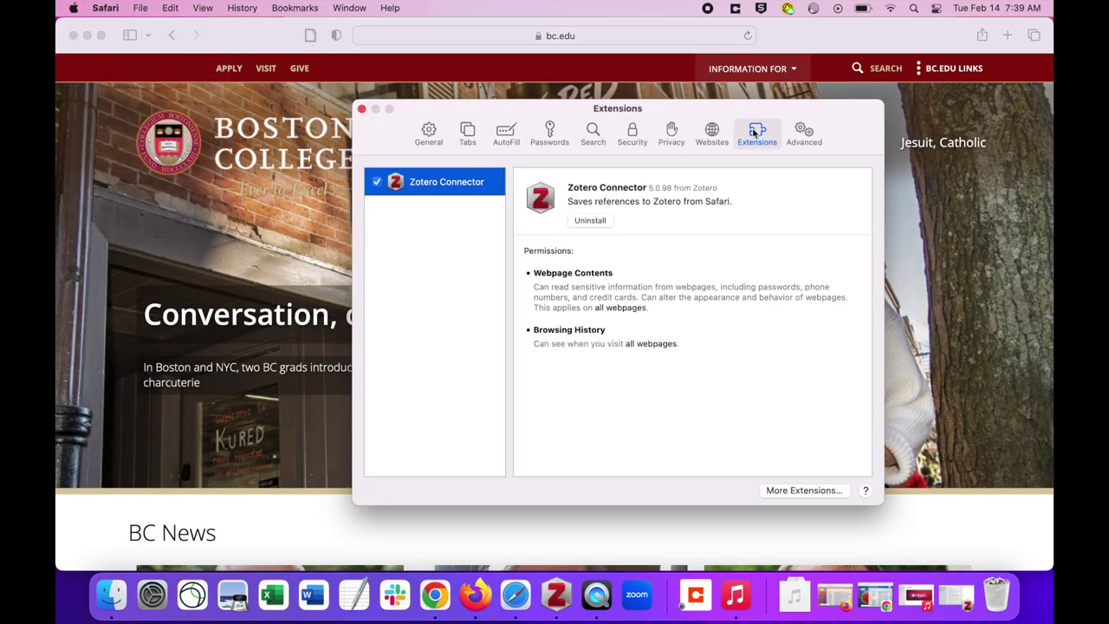
{"action": "left_click", "coordinate": [378, 183]}
{"action": "left_click", "coordinate": [672, 372]}
{"action": "left_click", "coordinate": [362, 109]}
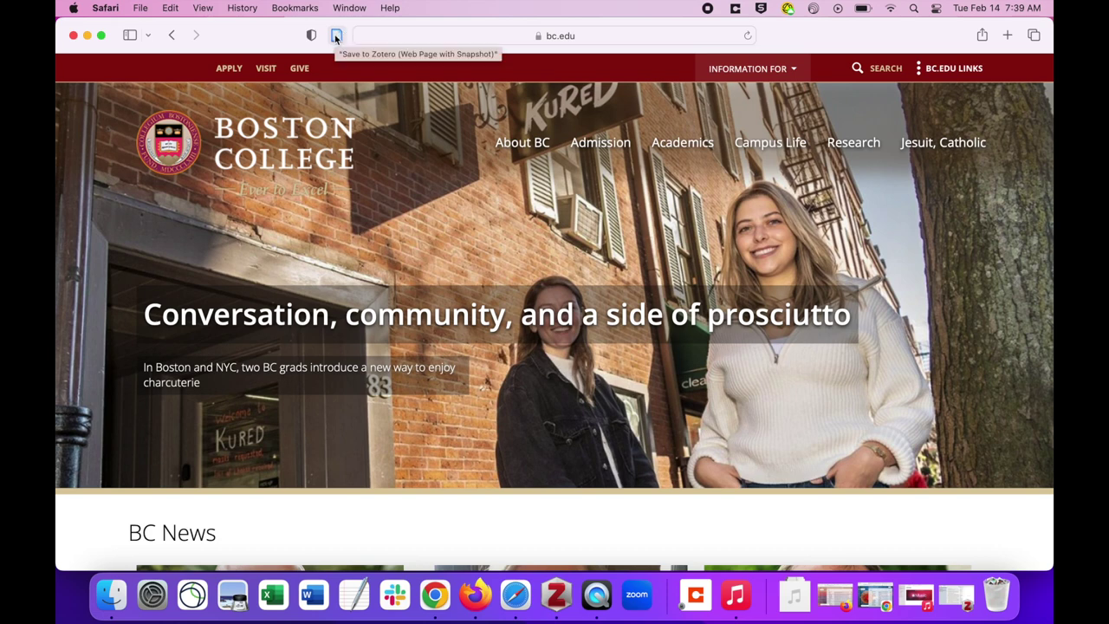
Step: Check in About Safari that the installed version is 16.2
{"action": "left_click", "coordinate": [105, 8]}
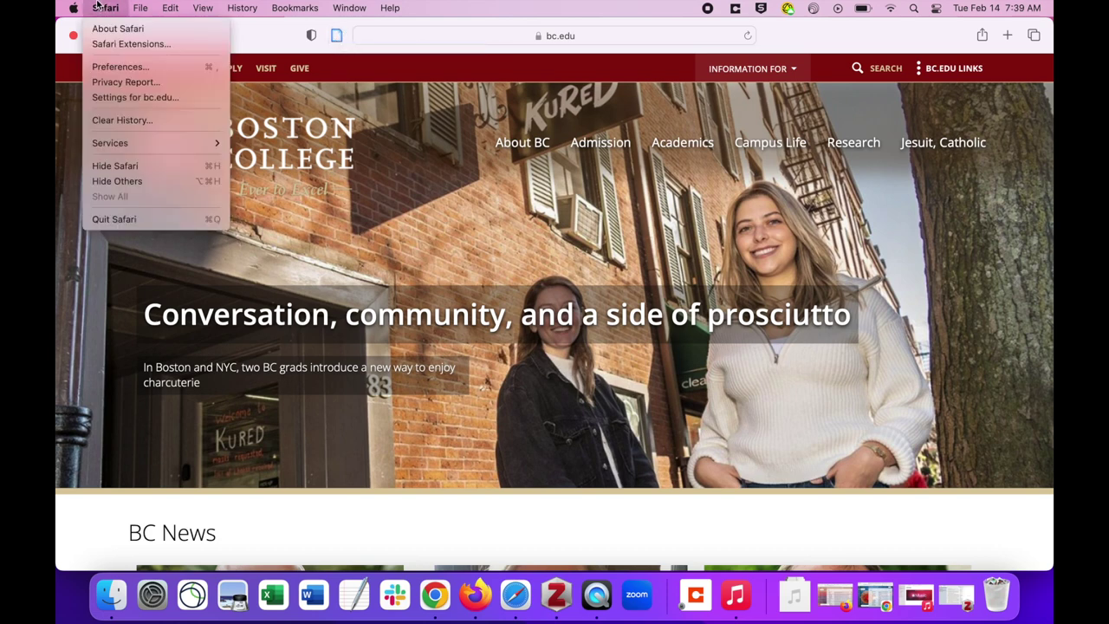
{"action": "left_click", "coordinate": [102, 29]}
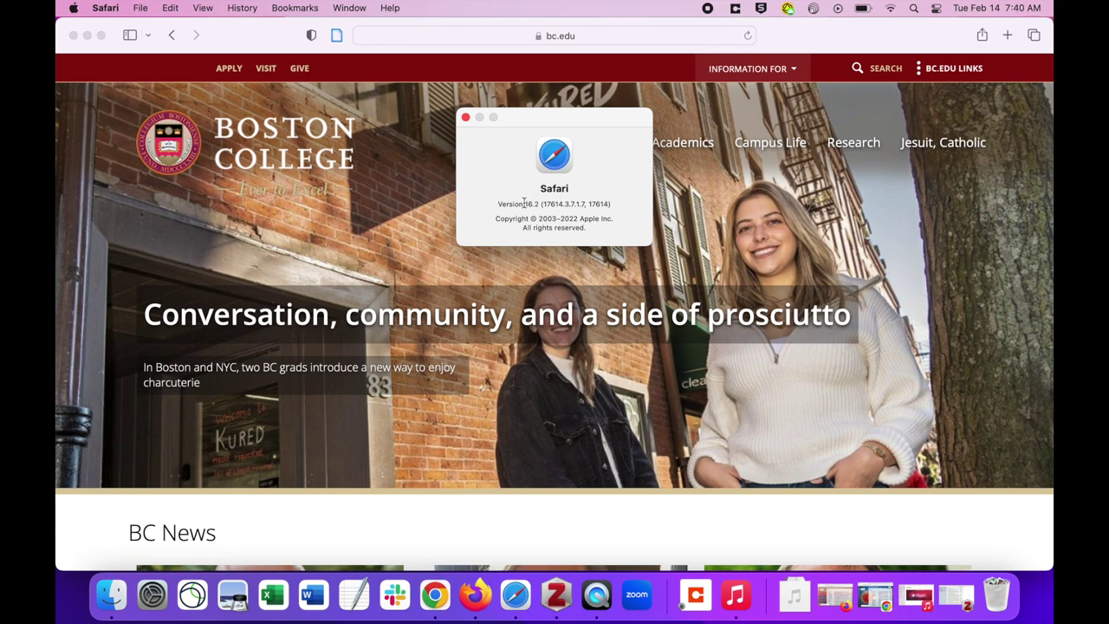
{"action": "triple_click", "coordinate": [511, 203]}
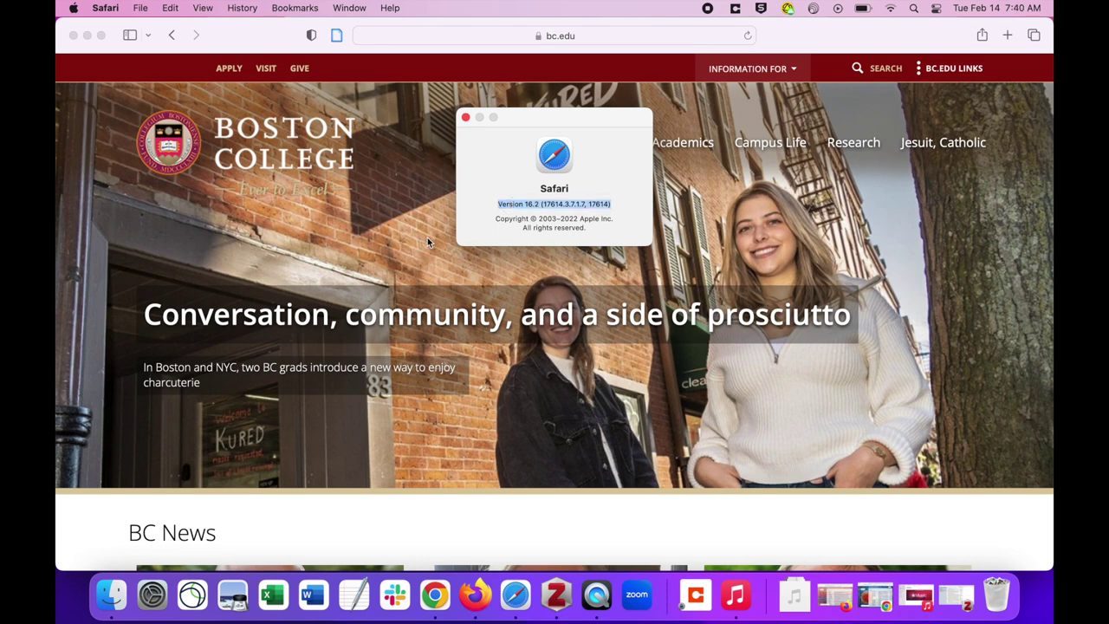
{"action": "left_click", "coordinate": [466, 117]}
{"action": "left_click", "coordinate": [608, 594]}
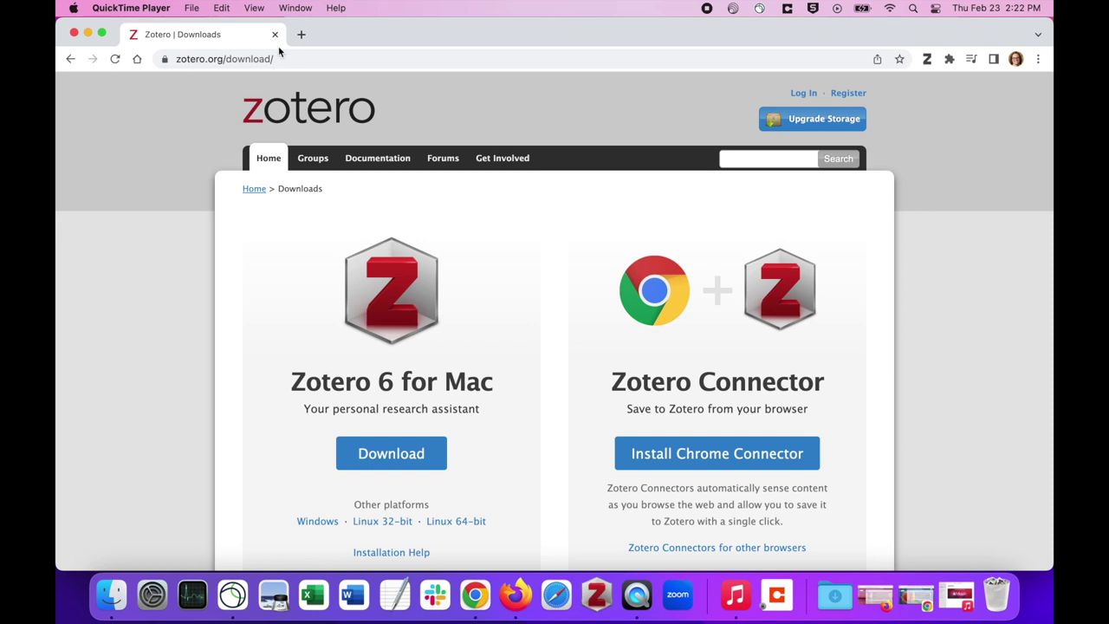
Step: Start a zotero.org registration, entering a username and the account's e-mail address
{"action": "left_click", "coordinate": [849, 95]}
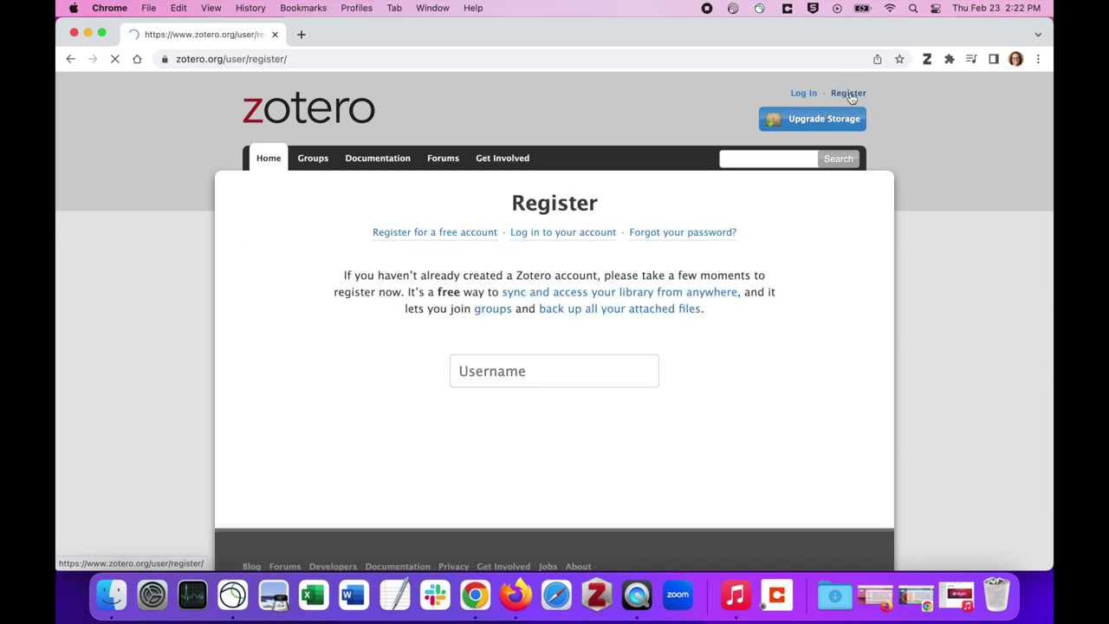
{"action": "left_click", "coordinate": [591, 364]}
{"action": "type", "text": "barbrows"}
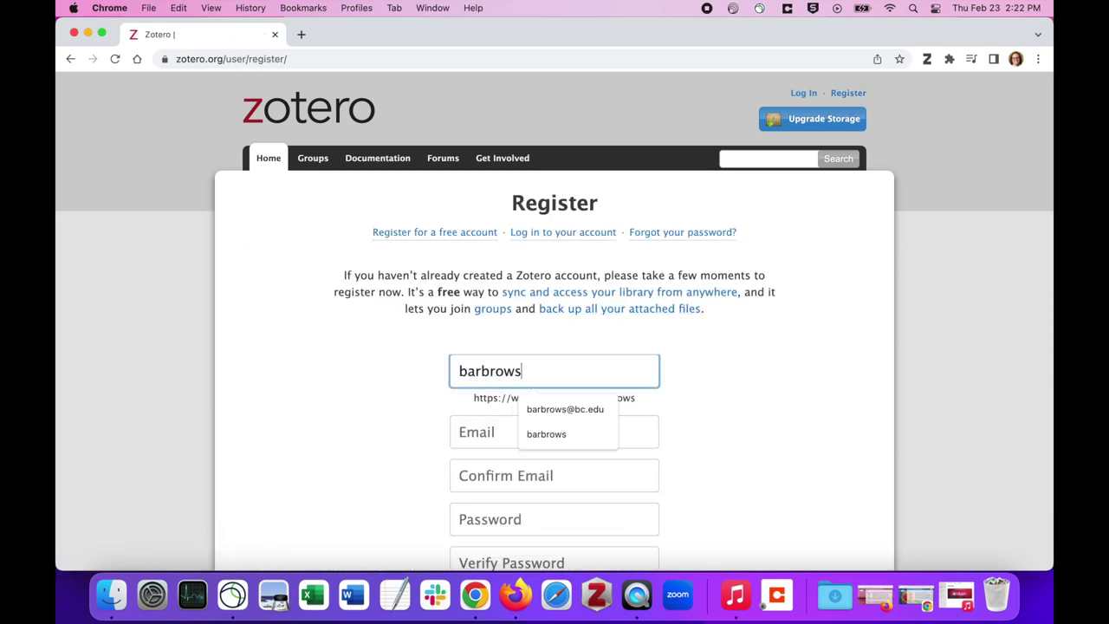
{"action": "type", "text": "a"}
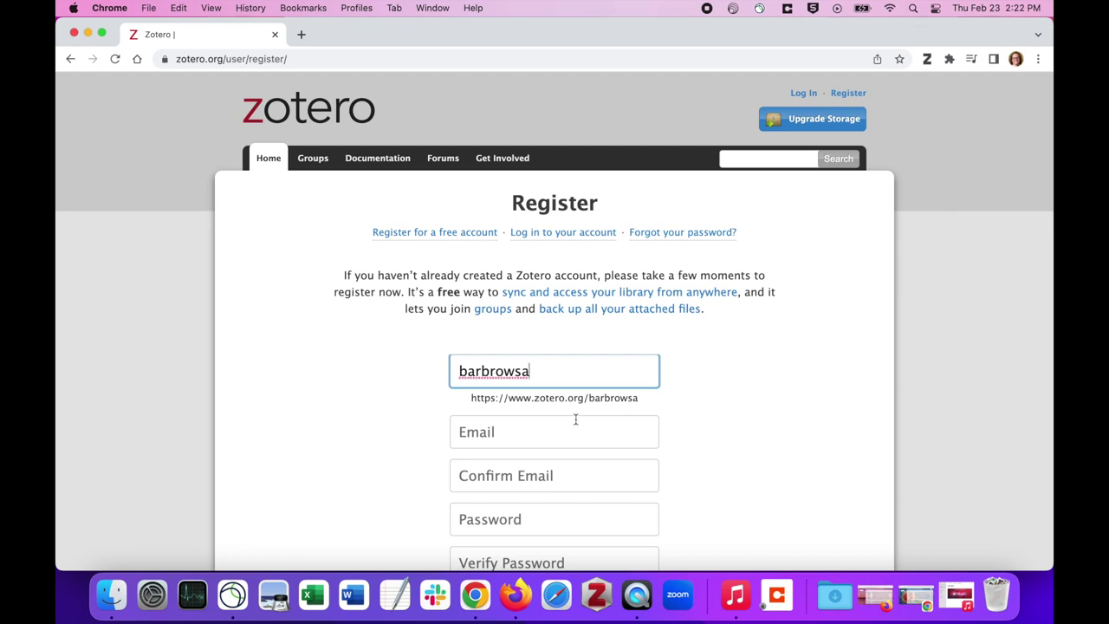
{"action": "left_click", "coordinate": [574, 421]}
{"action": "type", "text": "ba"}
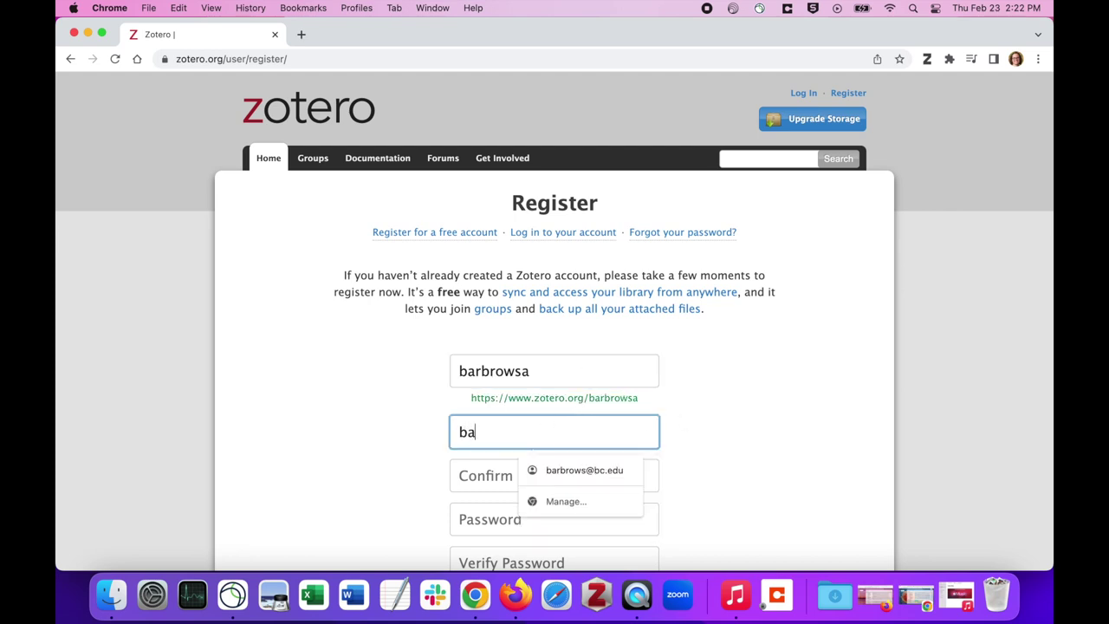
{"action": "key", "text": "Down"}
{"action": "key", "text": "Return"}
{"action": "scroll", "coordinate": [716, 481], "scroll_direction": "down", "scroll_amount": 2}
Step: Enter and confirm the account password, then submit the registration
{"action": "left_click", "coordinate": [614, 433]}
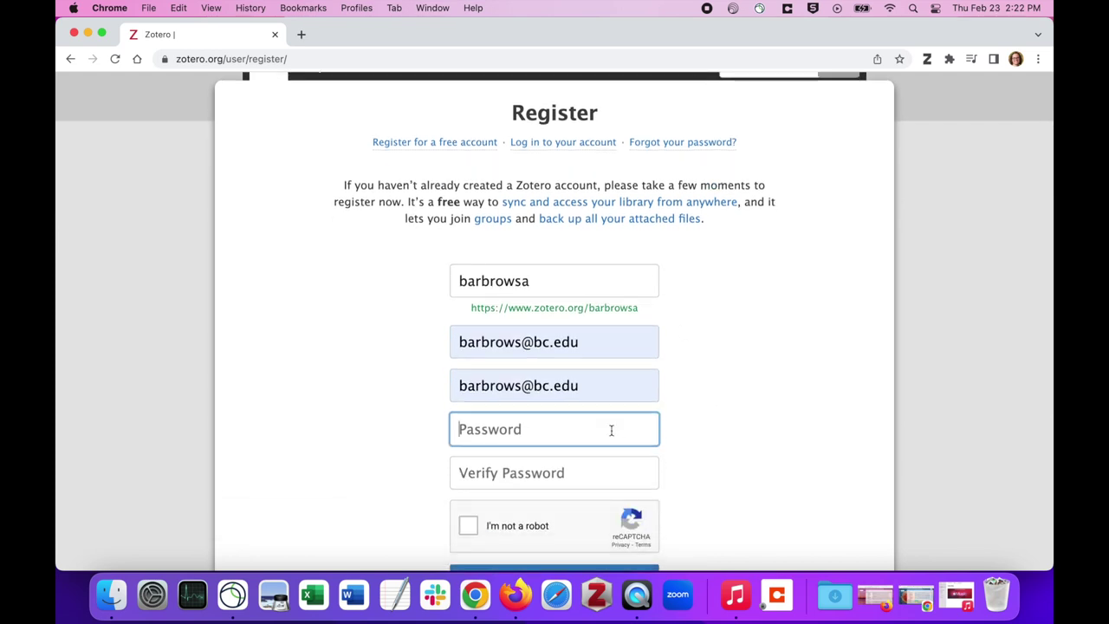
{"action": "type", "text": "•••••••••••••"}
{"action": "key", "text": "Tab"}
{"action": "type", "text": "•••••••••••••"}
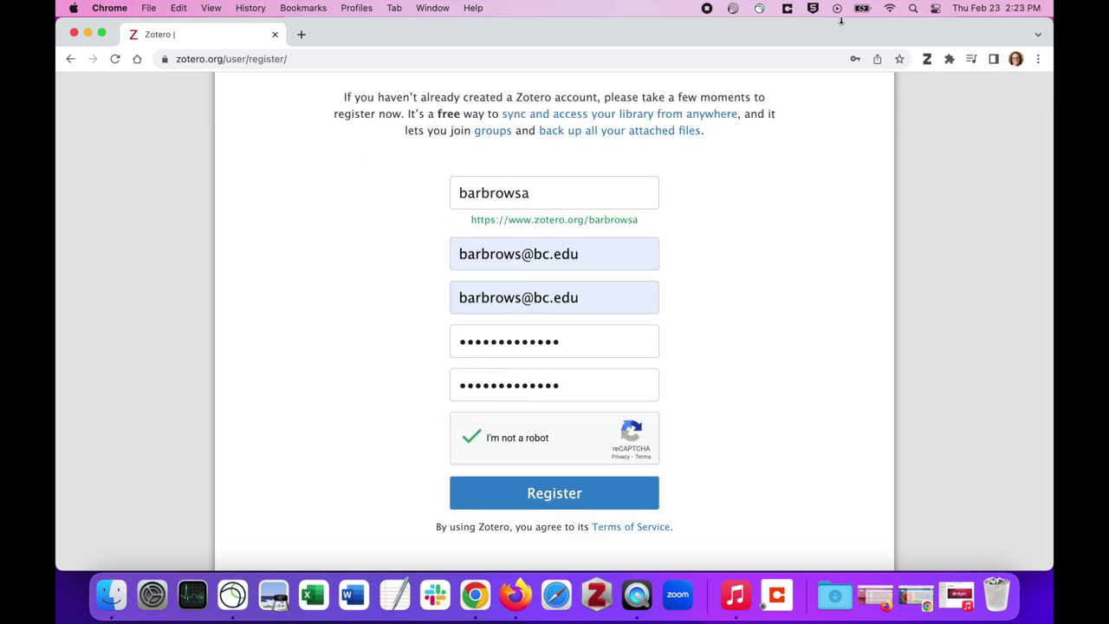
{"action": "left_click", "coordinate": [637, 595]}
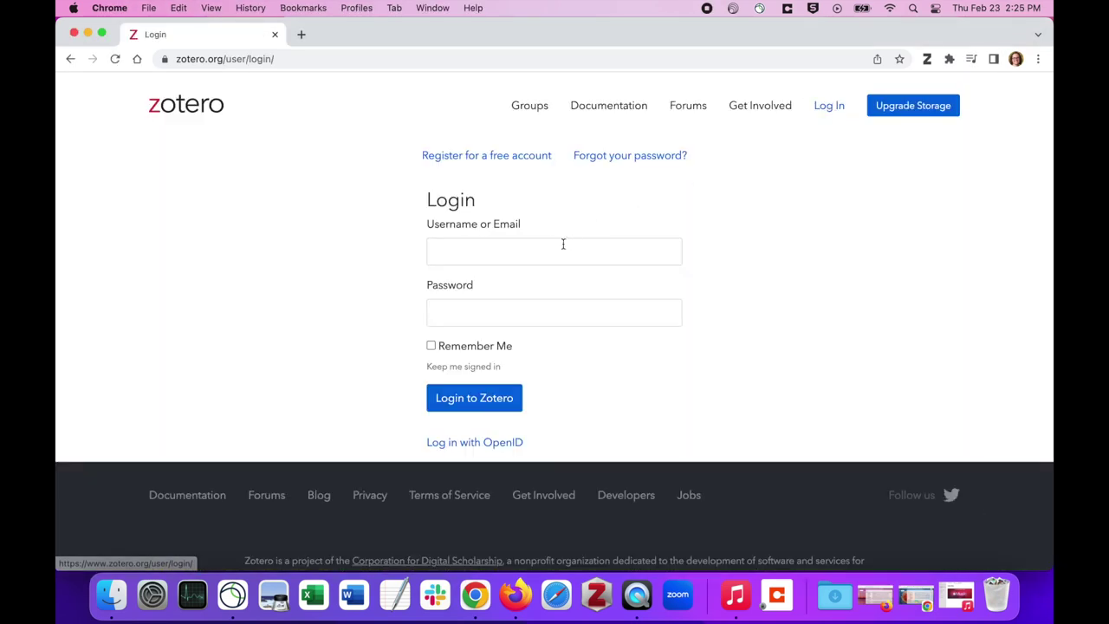
Step: Log in to zotero.org with the new account's e-mail address and password
{"action": "left_click", "coordinate": [562, 243]}
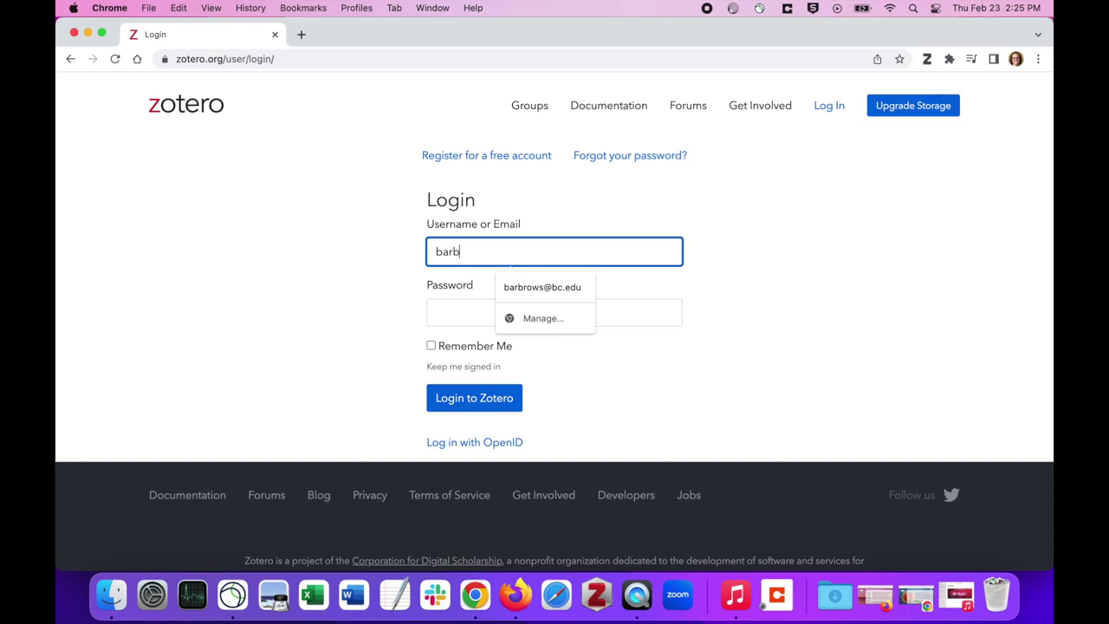
{"action": "key", "text": "Tab"}
{"action": "type", "text": "p"}
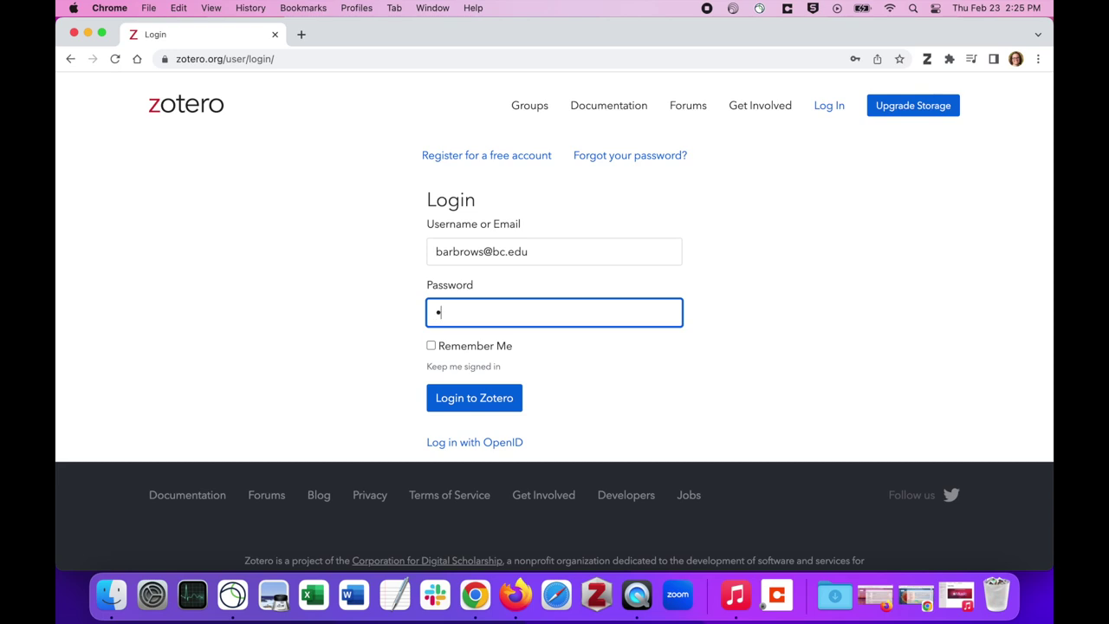
{"action": "type", "text": "***********"}
{"action": "type", "text": "**"}
{"action": "key", "text": "Return"}
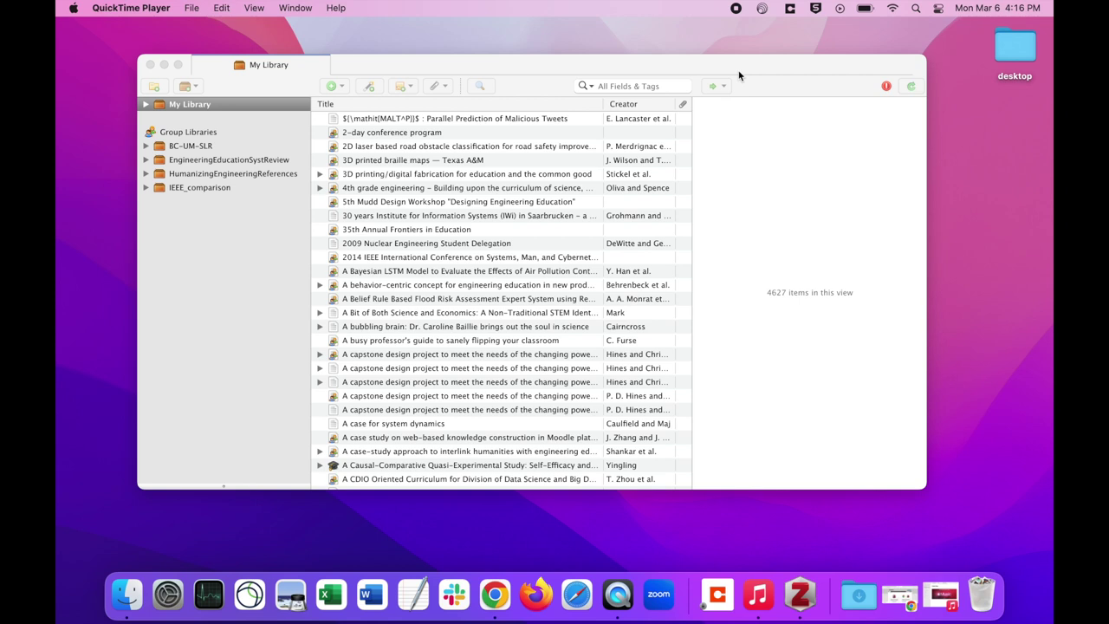
Step: Bring up the Zotero library window and open the sync preferences
{"action": "left_click", "coordinate": [722, 40]}
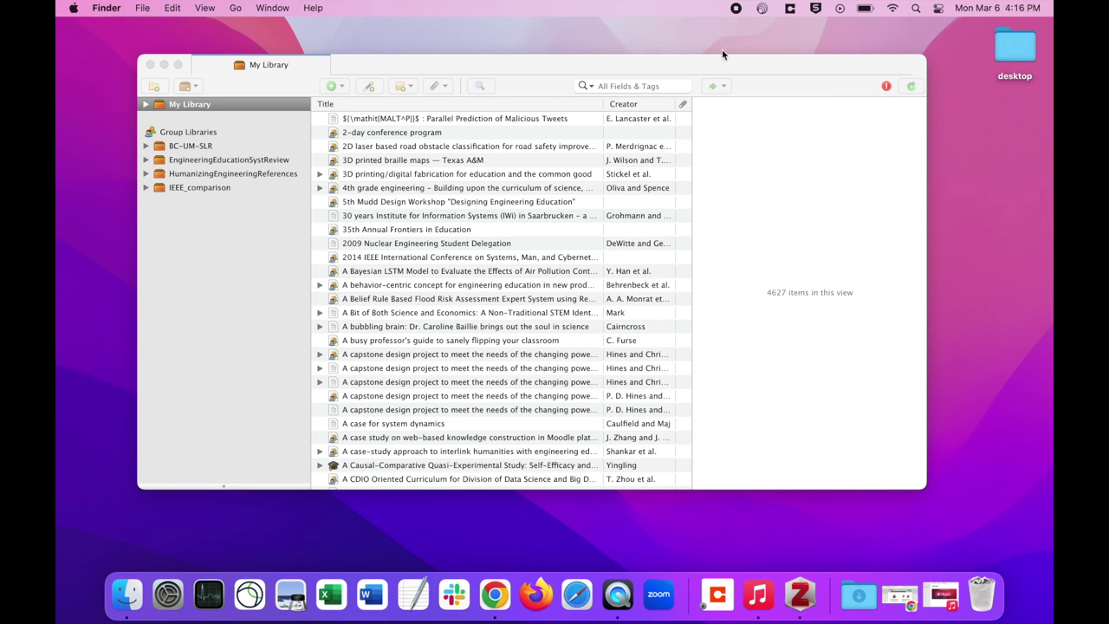
{"action": "left_click", "coordinate": [733, 66]}
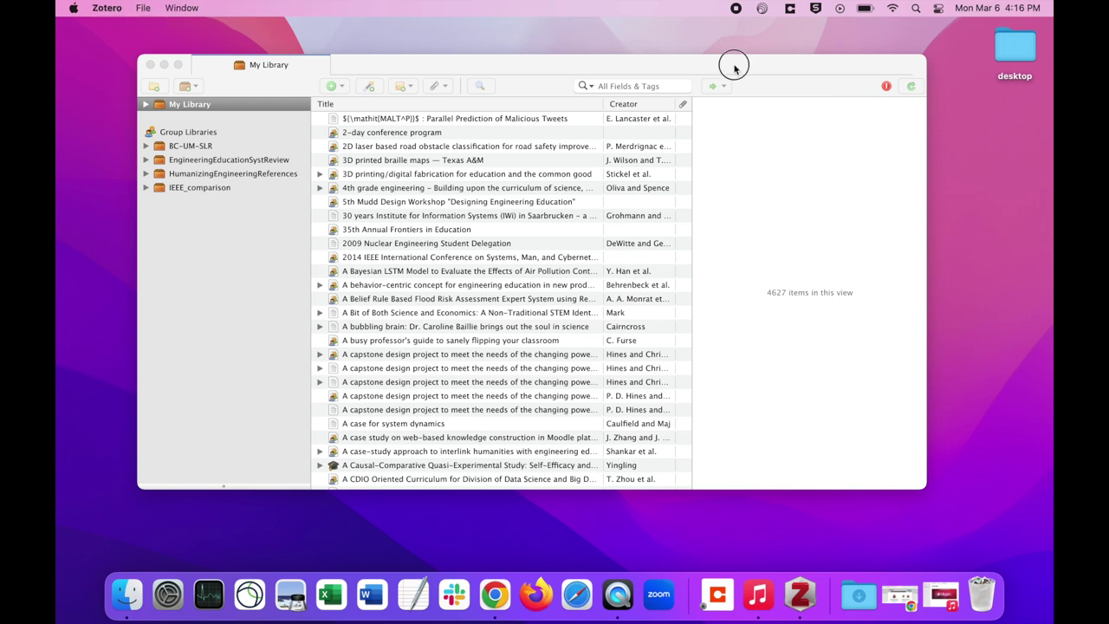
{"action": "left_click", "coordinate": [911, 86]}
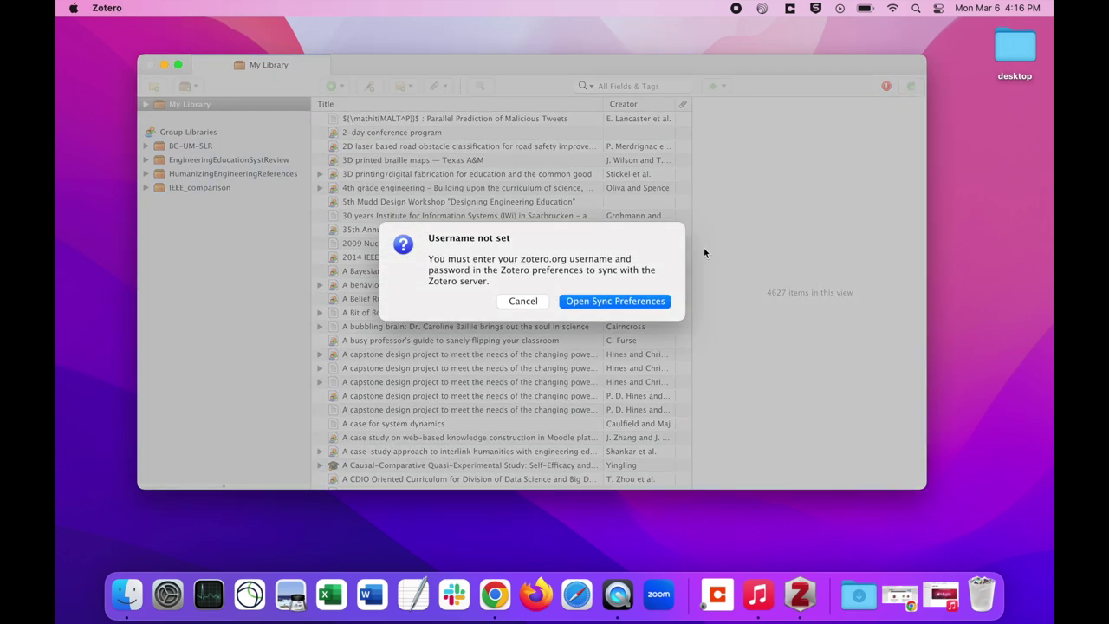
{"action": "left_click", "coordinate": [633, 302]}
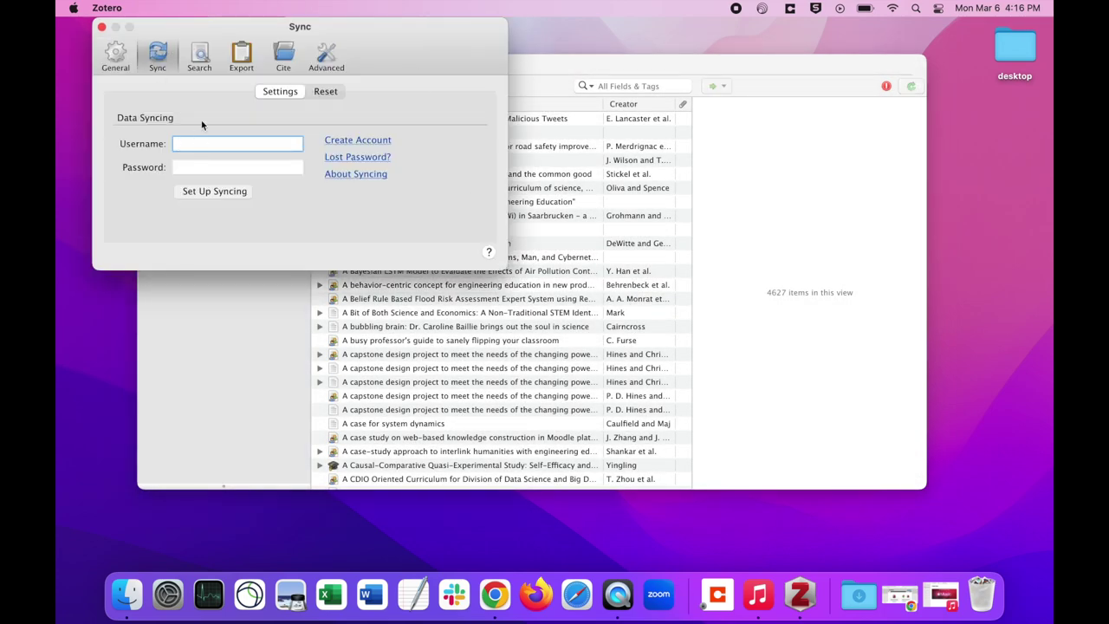
Step: Enter the zotero.org username and password, set up syncing, and close Preferences
{"action": "type", "text": "barbrows"}
{"action": "key", "text": "Tab"}
{"action": "type", "text": "******"}
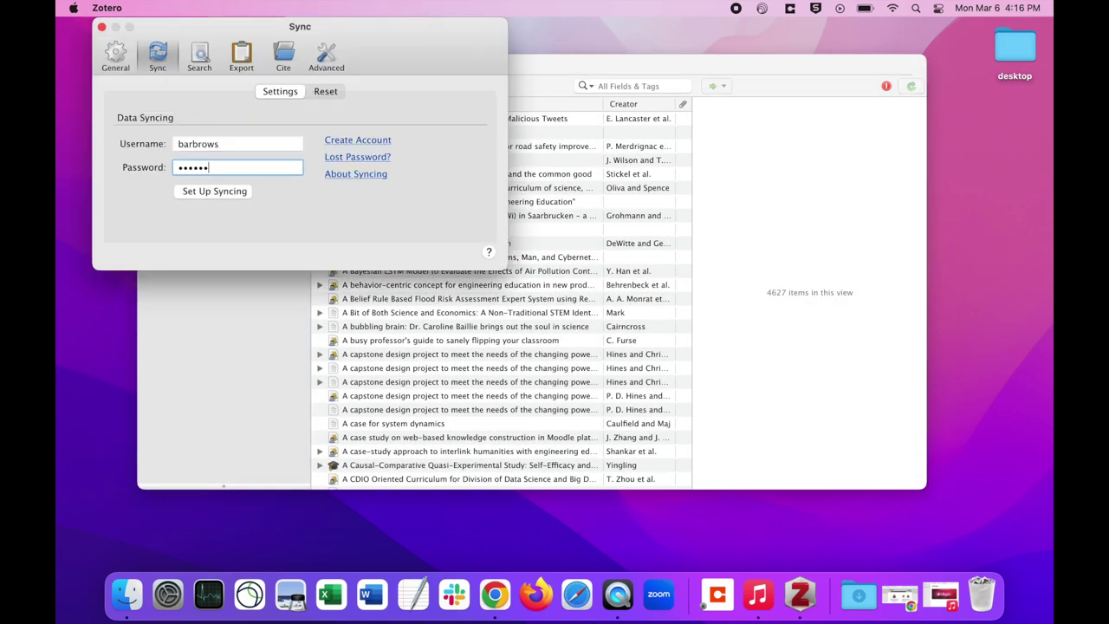
{"action": "type", "text": "*****"}
{"action": "key", "text": "Return"}
{"action": "key", "text": "super+w"}
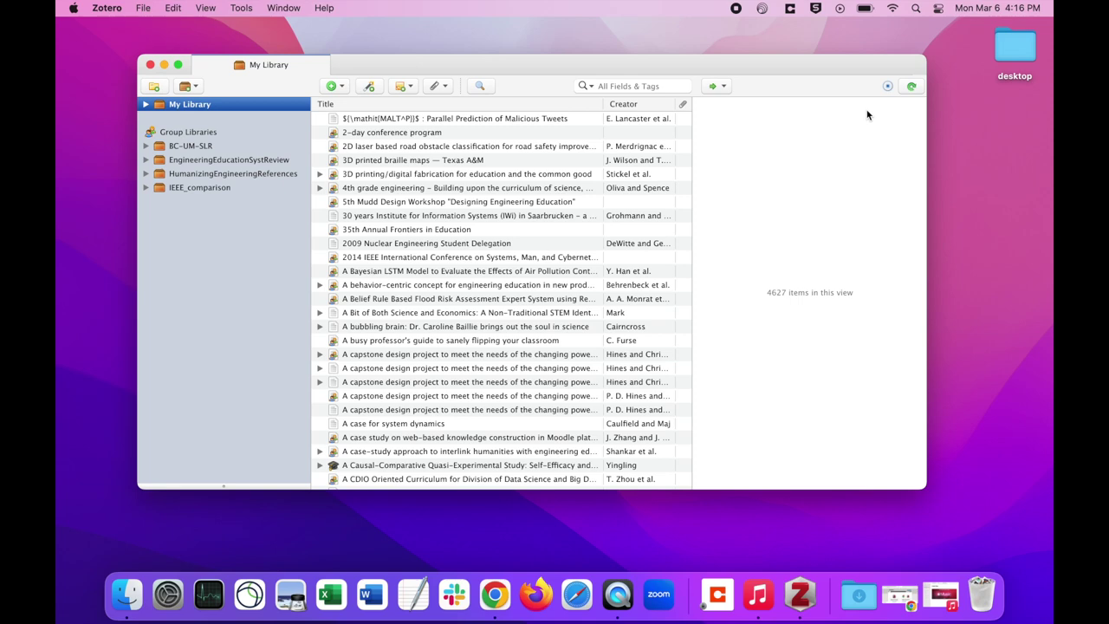